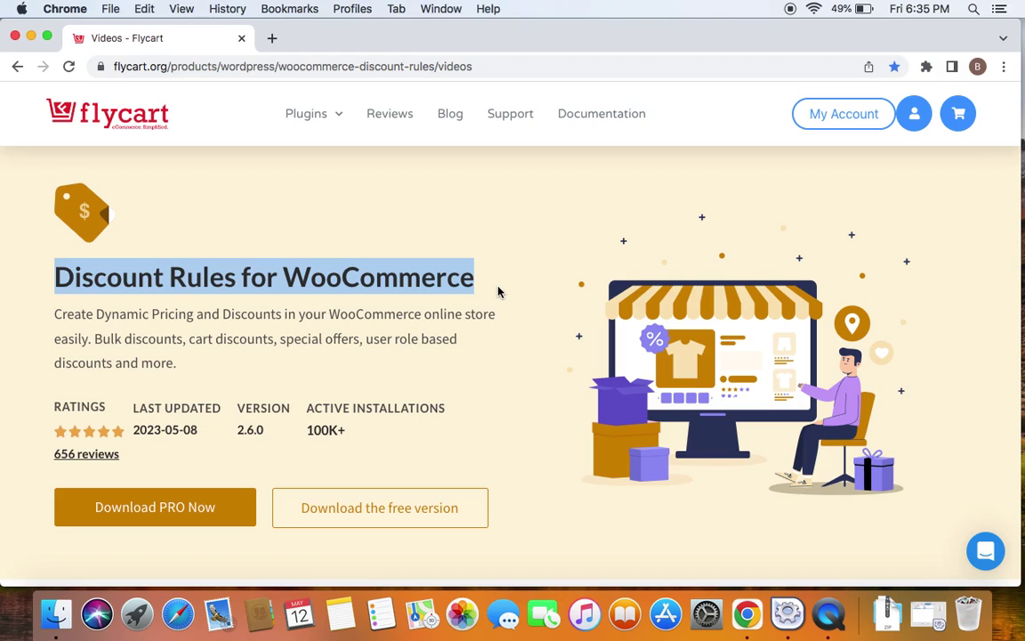
Switch to the store's Woo Discount Rules admin page and start a new discount rule.
{"action": "left_click", "coordinate": [461, 68]}
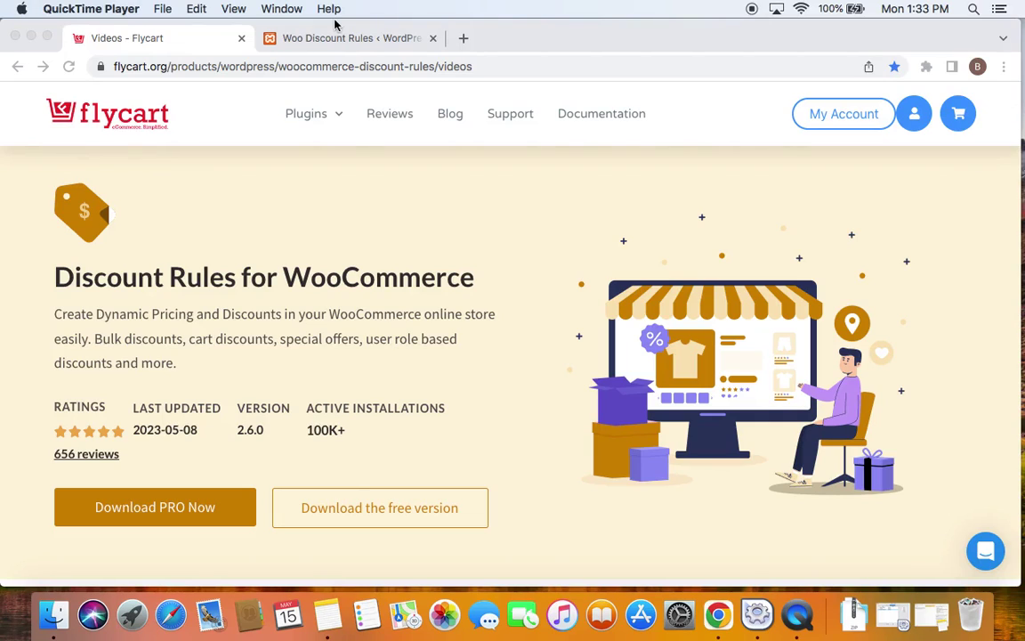
{"action": "left_click", "coordinate": [303, 41]}
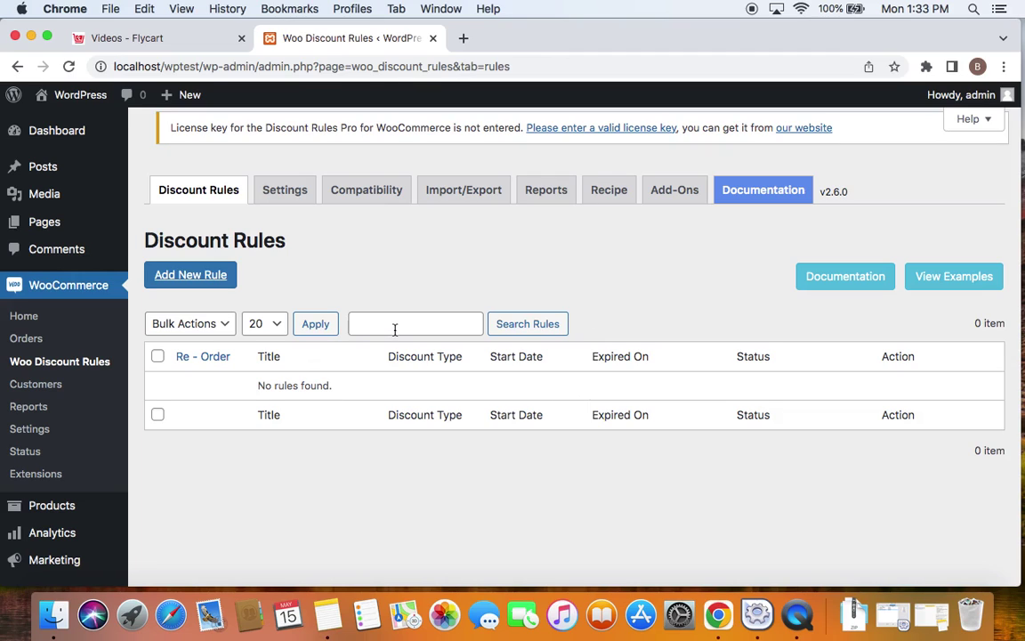
{"action": "left_click", "coordinate": [213, 276]}
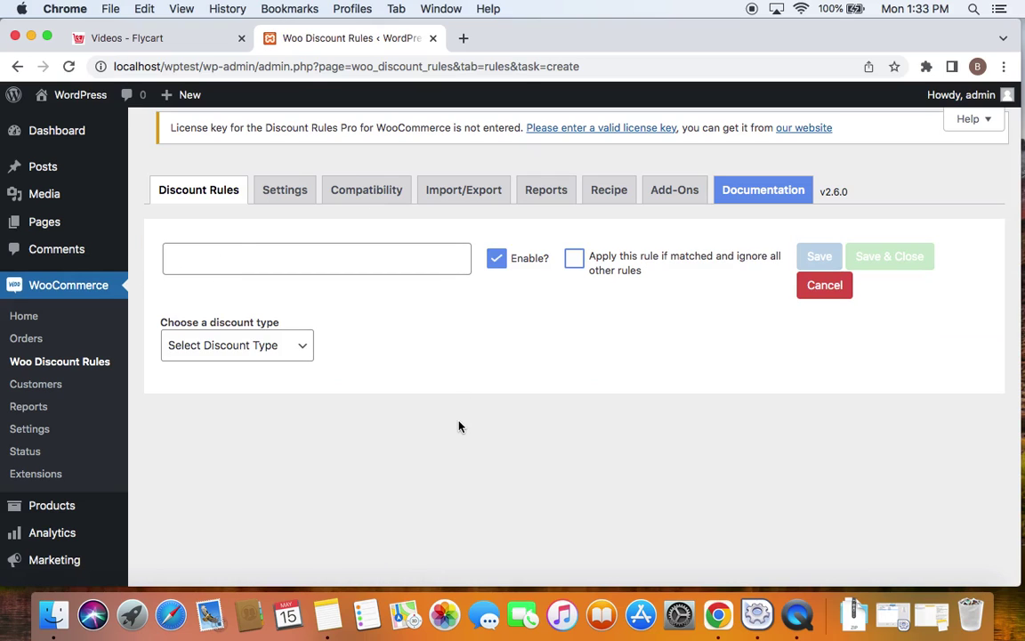
Title the new rule "BOGO- bUY 1 GET 1 FOR FREE (SAME)".
{"action": "left_click", "coordinate": [372, 257]}
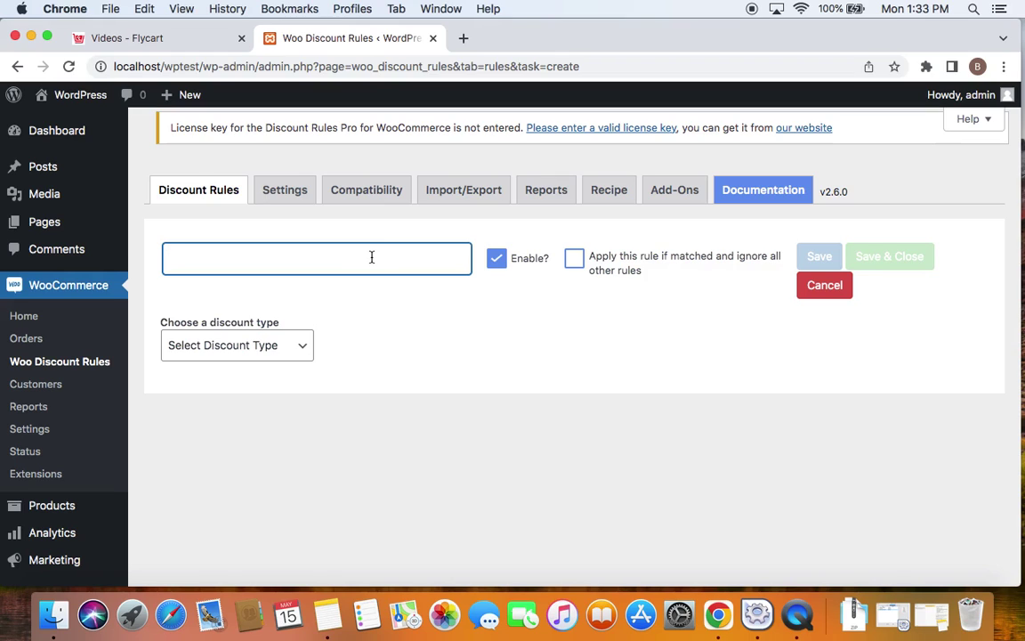
{"action": "type", "text": "BOGO"}
{"action": "key", "text": "BackSpace"}
{"action": "type", "text": "- bUY 1 GET"}
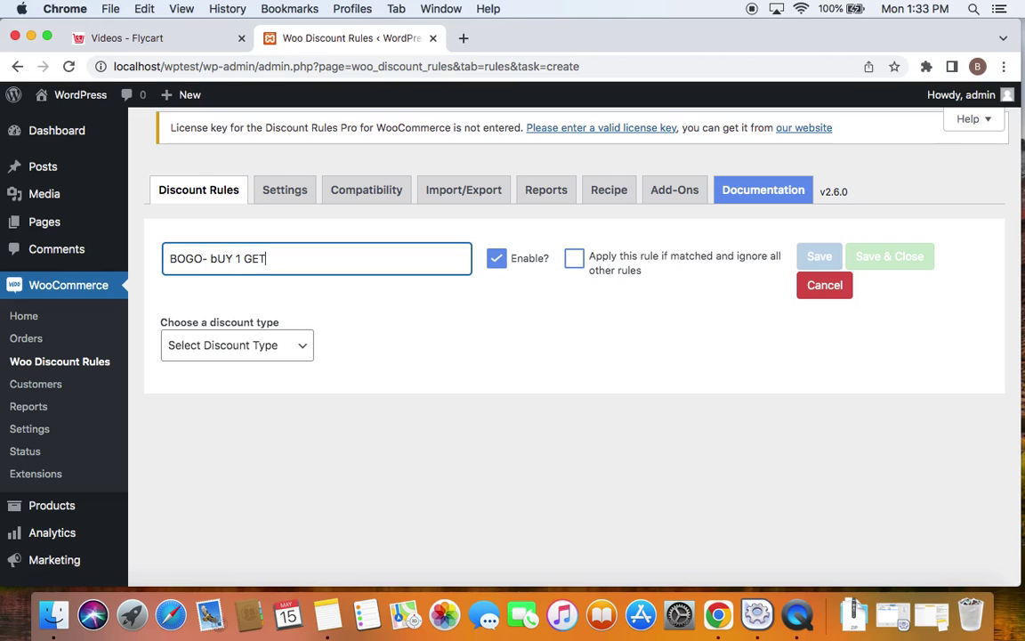
{"action": "type", "text": " 1 FOR FREE (SAME"}
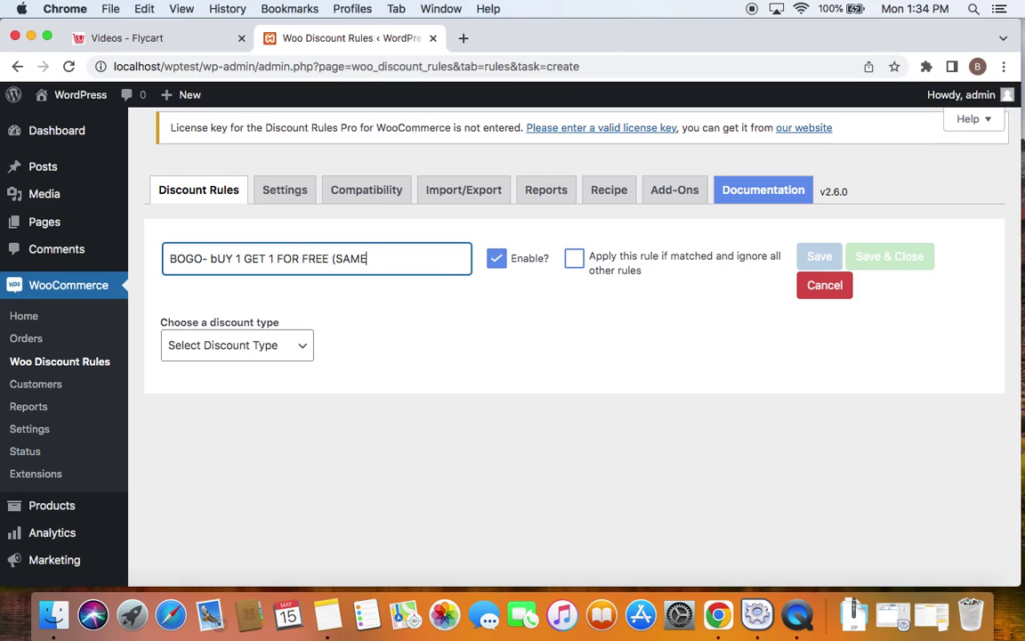
{"action": "type", "text": ")"}
{"action": "left_click", "coordinate": [407, 314]}
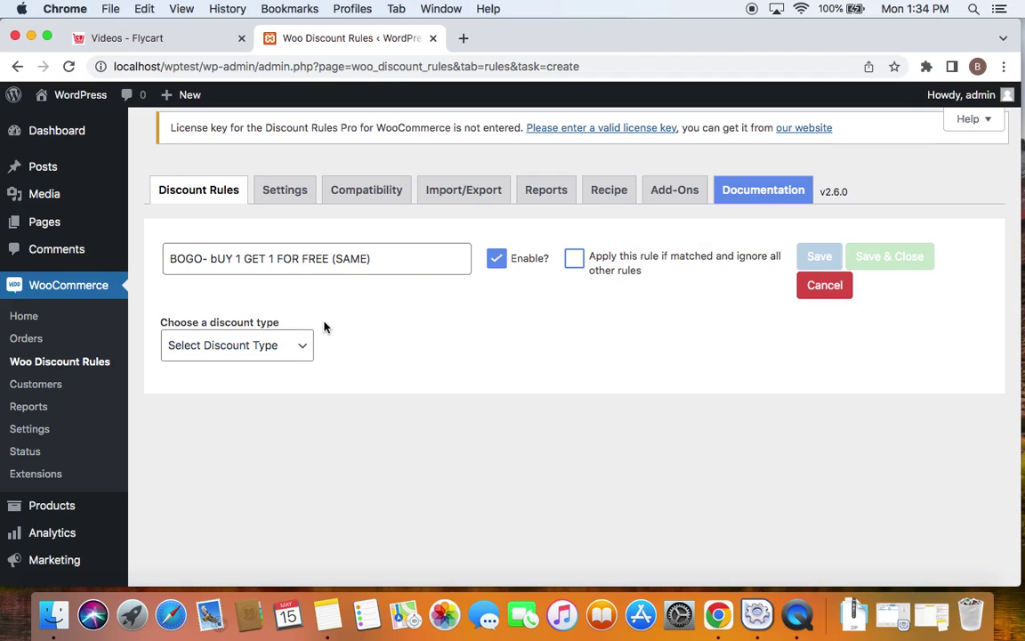
Set the rule's discount type to Buy X get X, keeping the filter on All Products.
{"action": "left_click", "coordinate": [305, 350]}
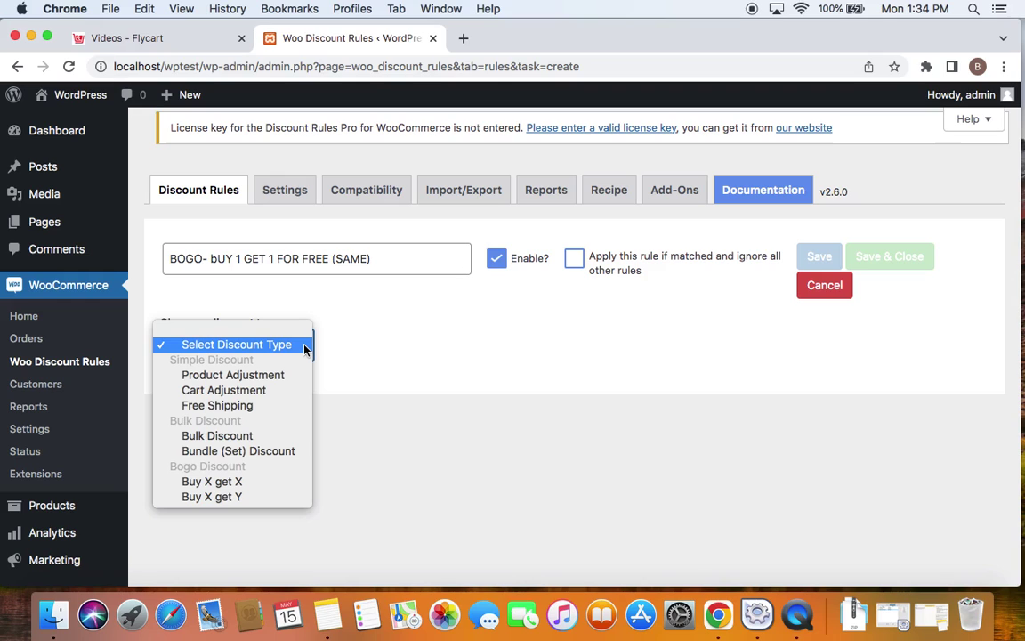
{"action": "left_click", "coordinate": [256, 481]}
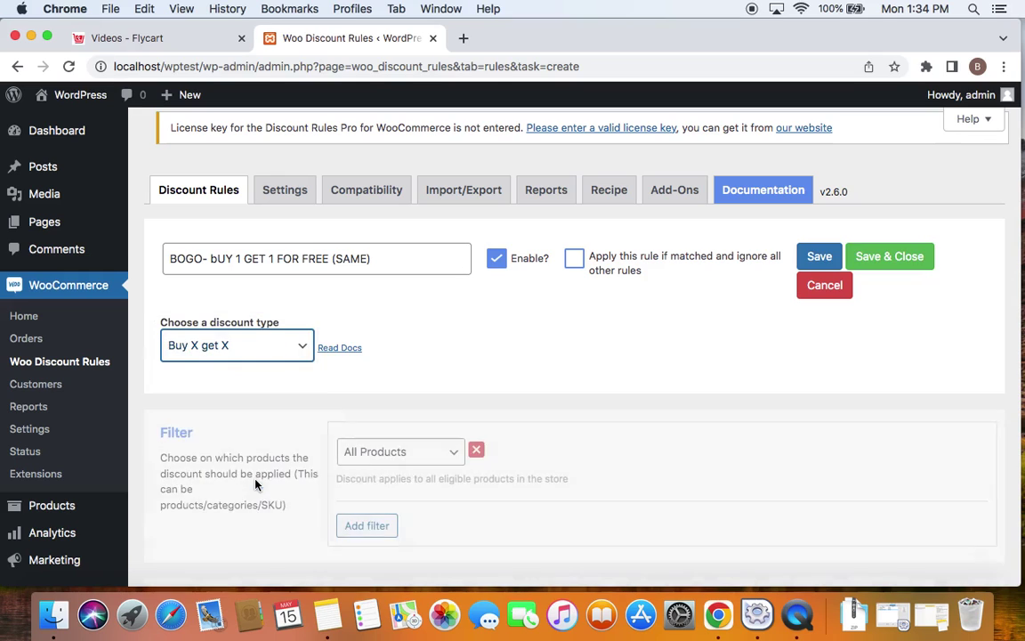
{"action": "scroll", "coordinate": [454, 502], "scroll_direction": "down", "scroll_amount": 1}
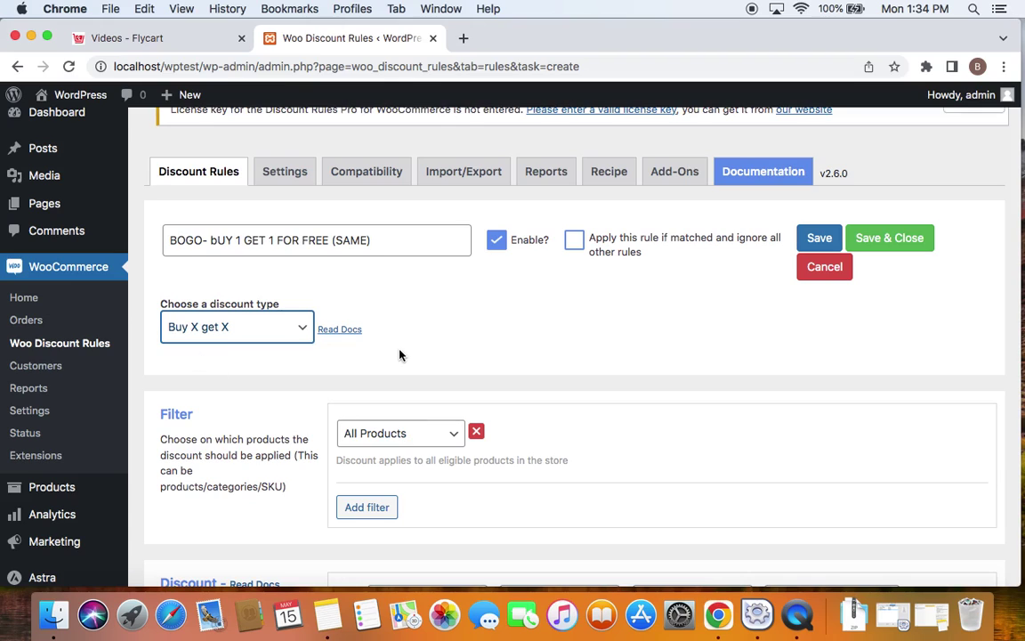
{"action": "key", "text": "Tab"}
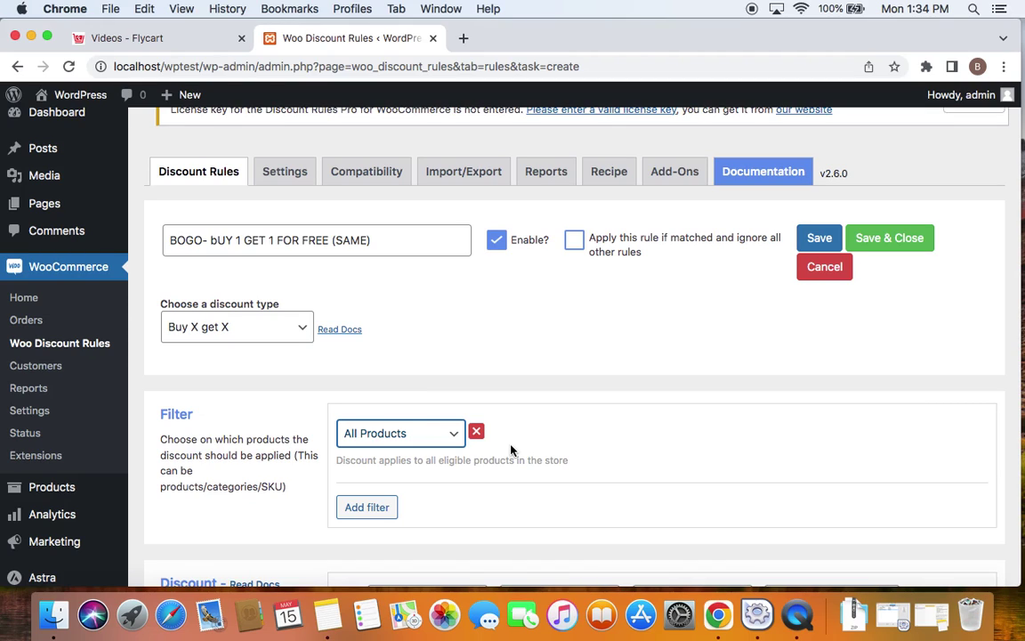
Keep the discount range's minimum quantity at 1 and clear its maximum quantity.
{"action": "scroll", "coordinate": [483, 309], "scroll_direction": "down", "scroll_amount": 5}
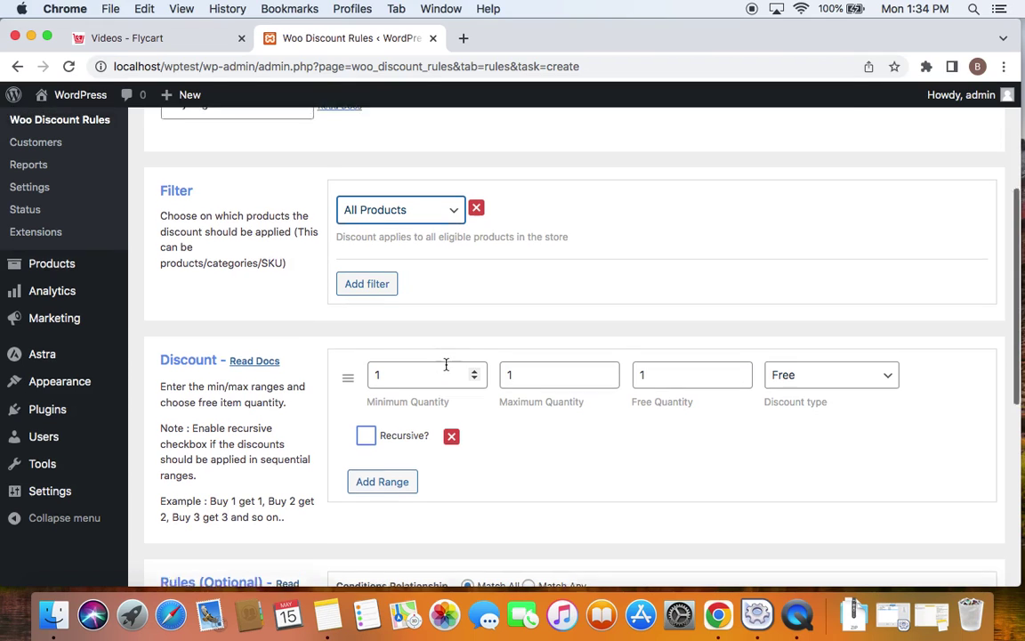
{"action": "scroll", "coordinate": [445, 366], "scroll_direction": "up", "scroll_amount": 2}
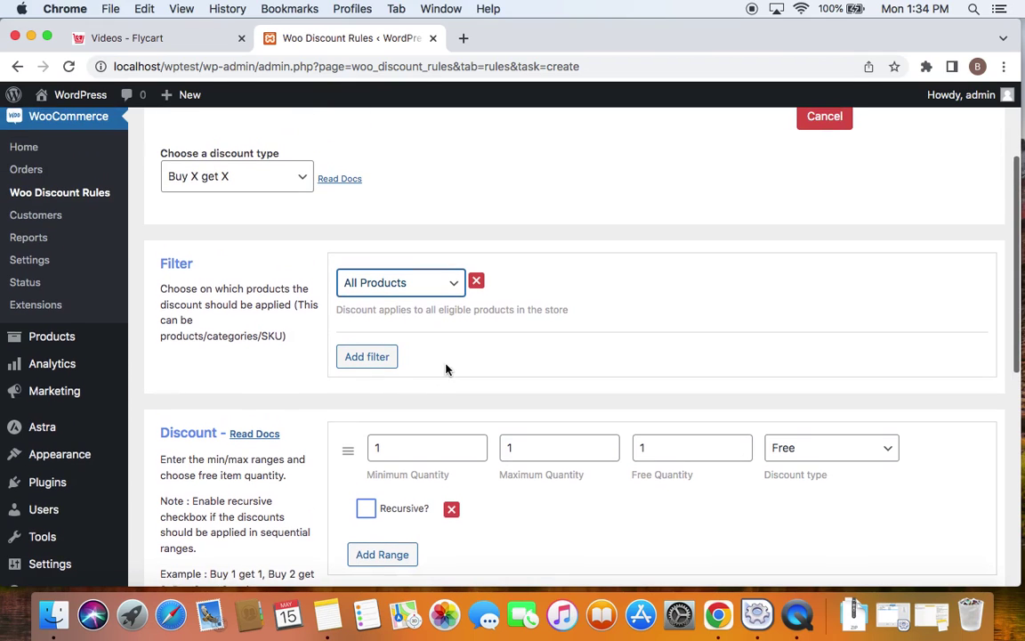
{"action": "left_click", "coordinate": [392, 448]}
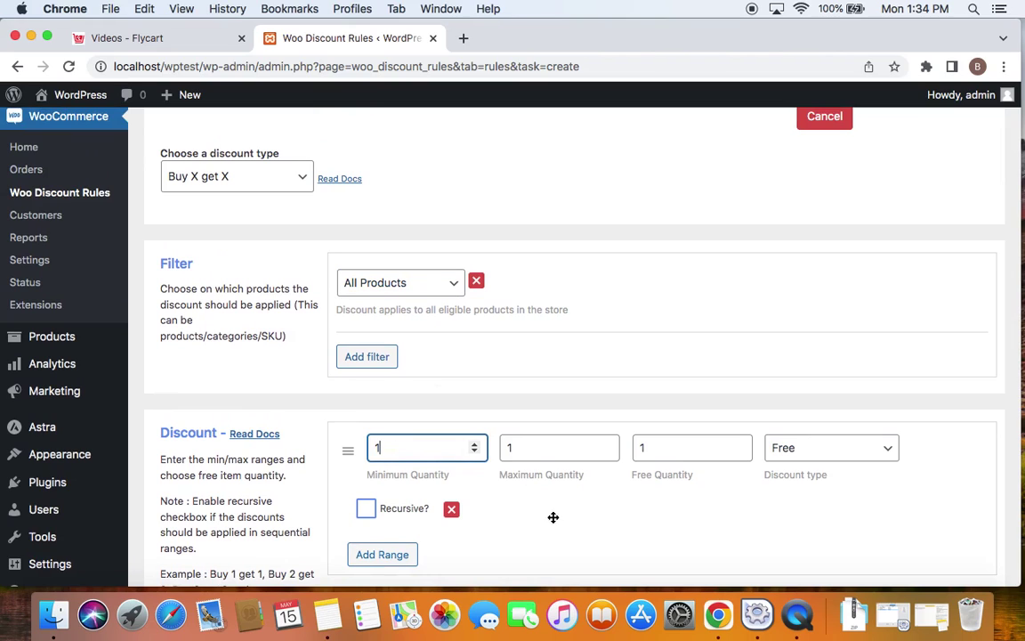
{"action": "left_click", "coordinate": [540, 450]}
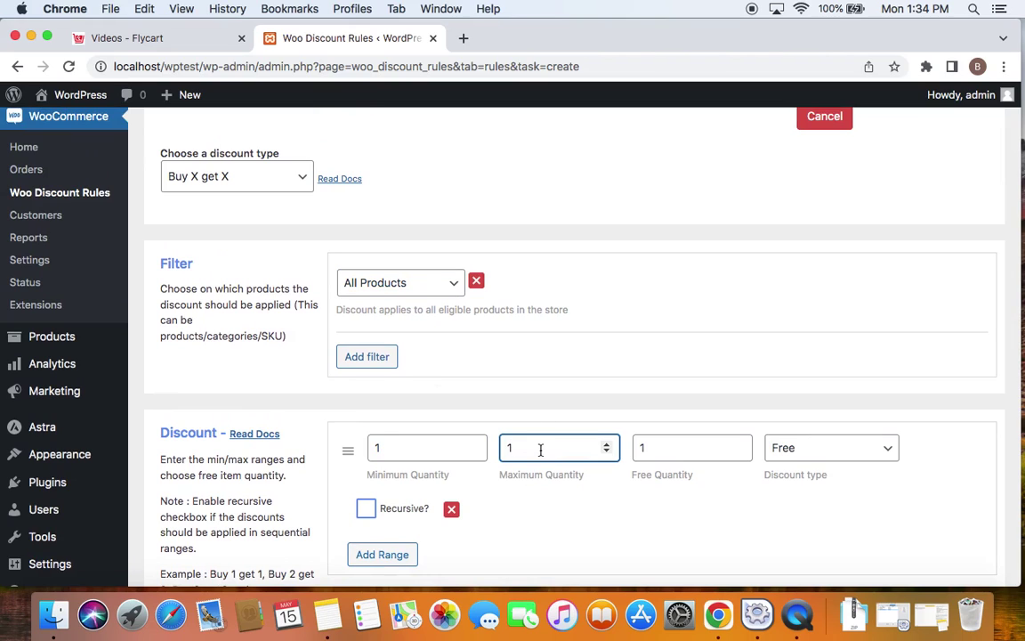
{"action": "key", "text": "BackSpace"}
Keep Free as the range's discount type and make the discount recursive.
{"action": "left_click", "coordinate": [817, 452]}
{"action": "left_click", "coordinate": [811, 452]}
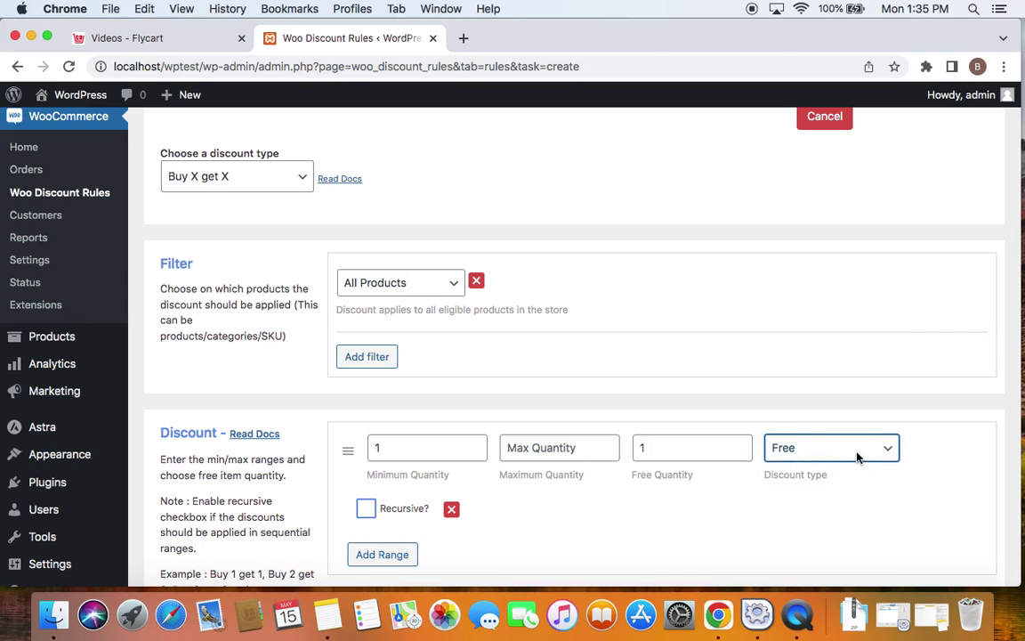
{"action": "left_click", "coordinate": [858, 455]}
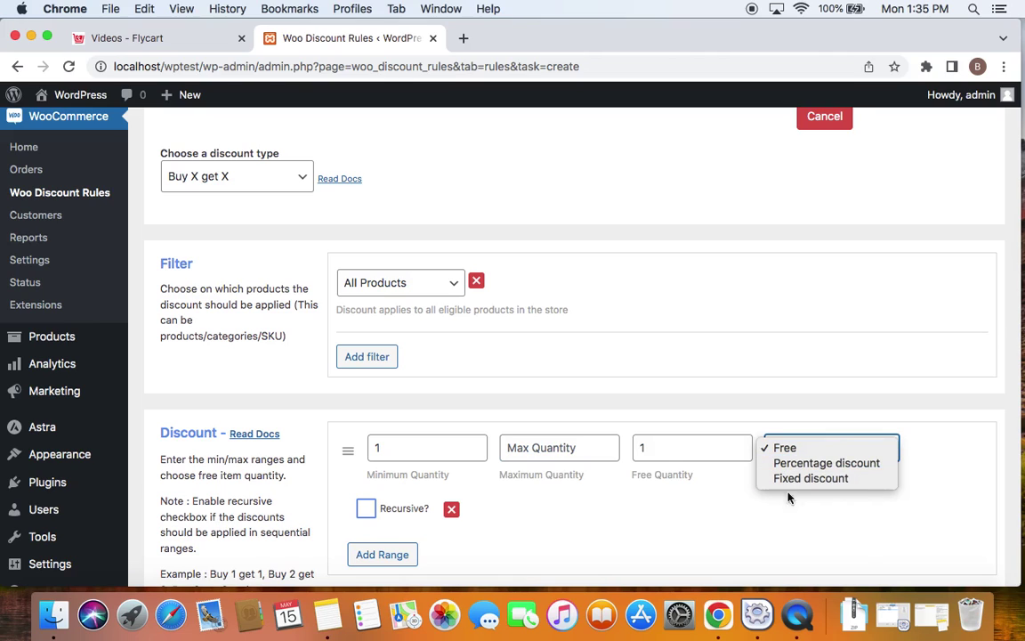
{"action": "left_click", "coordinate": [877, 450]}
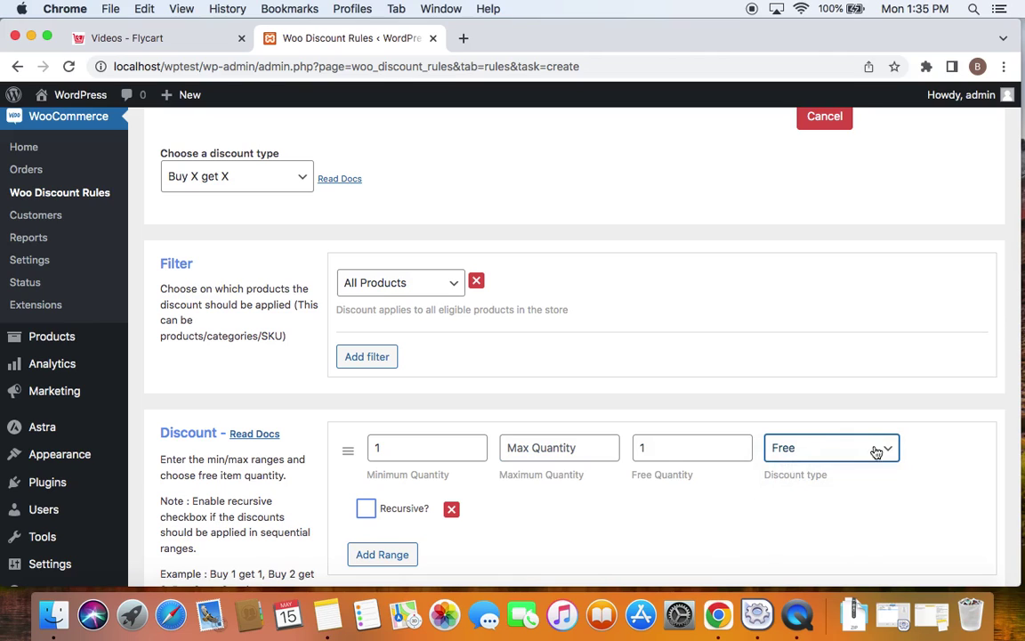
{"action": "left_click", "coordinate": [365, 508]}
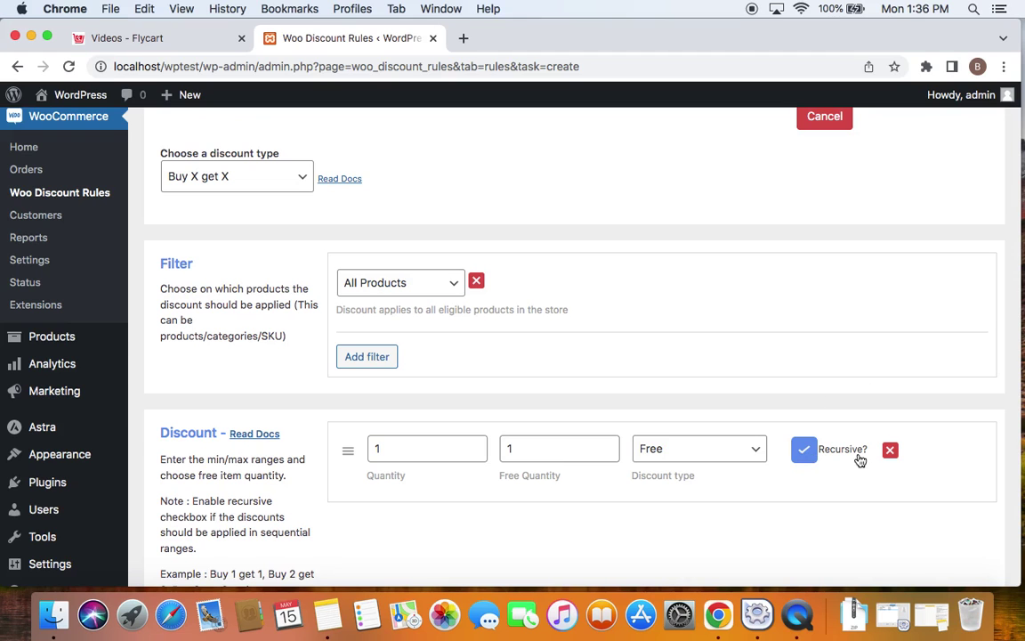
Check the rule's settings, and save and close the rule.
{"action": "scroll", "coordinate": [859, 460], "scroll_direction": "up", "scroll_amount": 1}
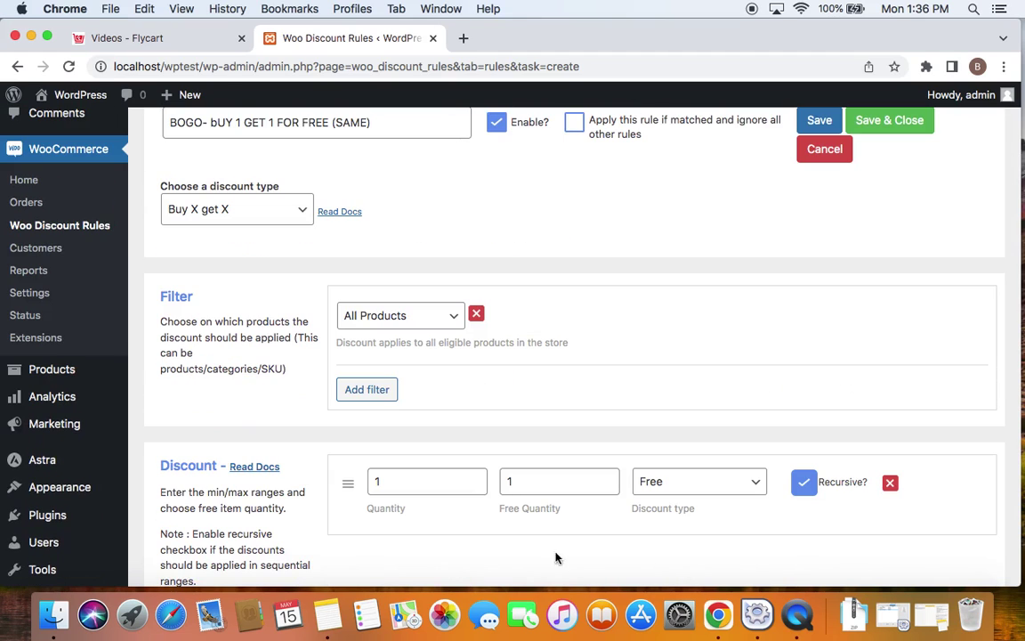
{"action": "scroll", "coordinate": [754, 536], "scroll_direction": "down", "scroll_amount": 5}
{"action": "scroll", "coordinate": [754, 530], "scroll_direction": "up", "scroll_amount": 8}
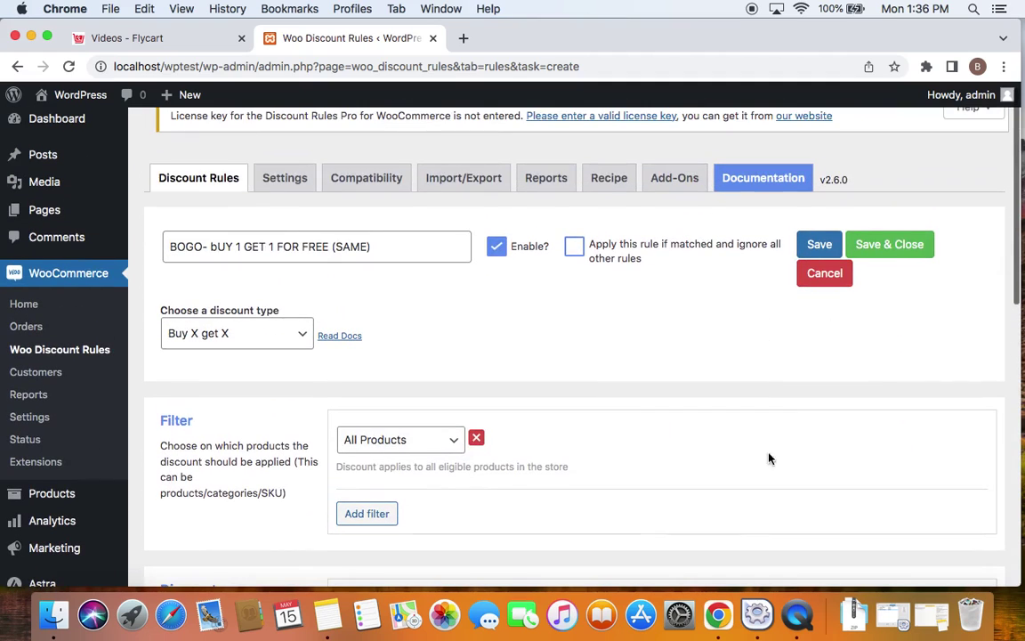
{"action": "left_click", "coordinate": [889, 252]}
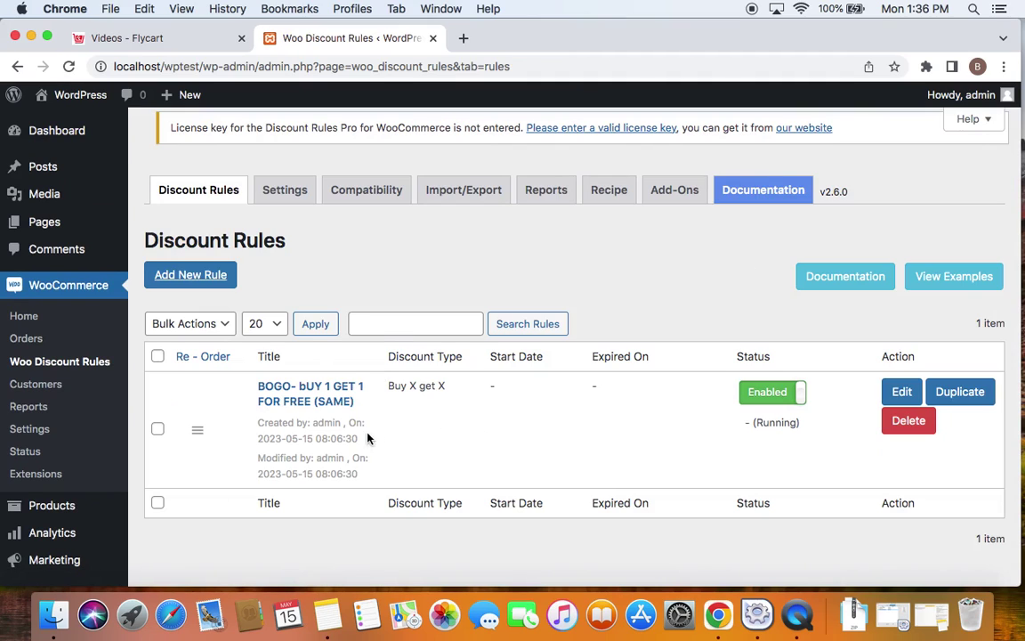
Open the WordPress storefront in a new browser tab and switch to it.
{"action": "right_click", "coordinate": [83, 95]}
{"action": "left_click", "coordinate": [98, 100]}
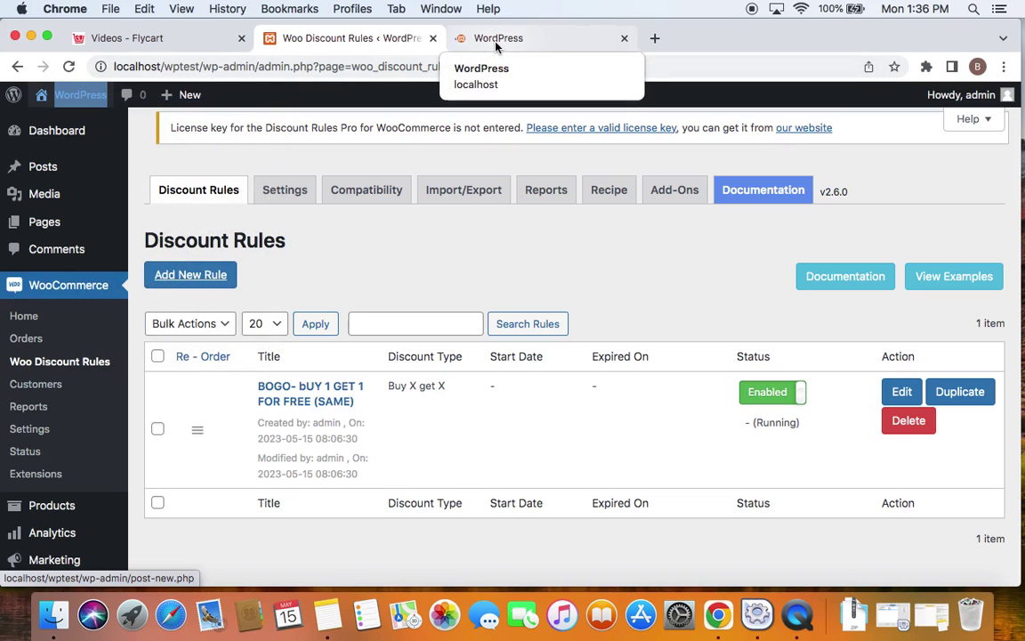
{"action": "left_click", "coordinate": [496, 38]}
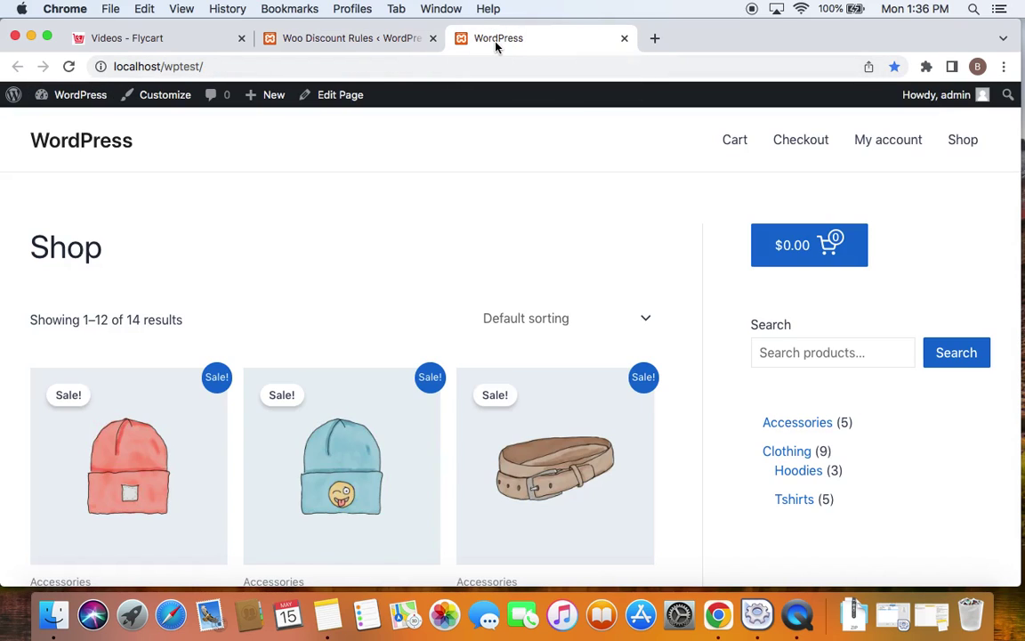
Browse the shop's products and add one Belt to the cart.
{"action": "scroll", "coordinate": [414, 284], "scroll_direction": "down", "scroll_amount": 5}
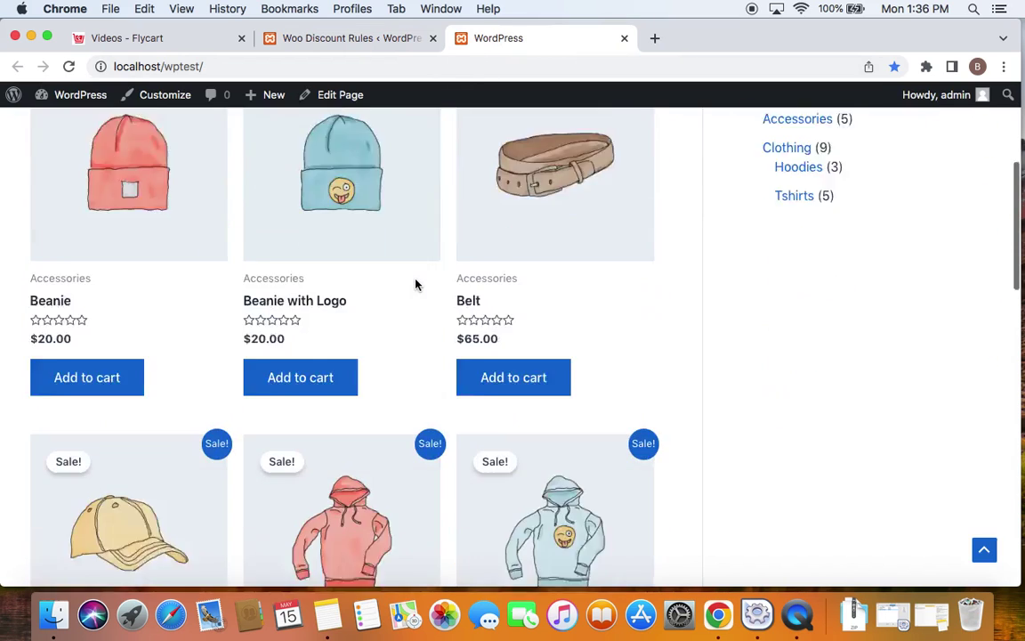
{"action": "scroll", "coordinate": [416, 284], "scroll_direction": "down", "scroll_amount": 5}
{"action": "scroll", "coordinate": [417, 286], "scroll_direction": "up", "scroll_amount": 10}
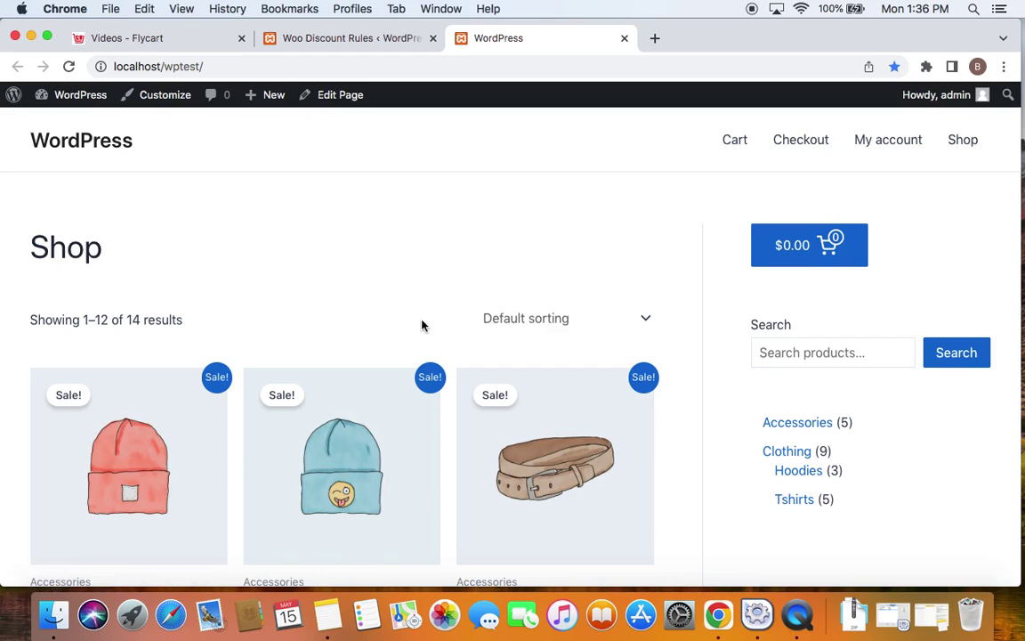
{"action": "scroll", "coordinate": [423, 324], "scroll_direction": "down", "scroll_amount": 2}
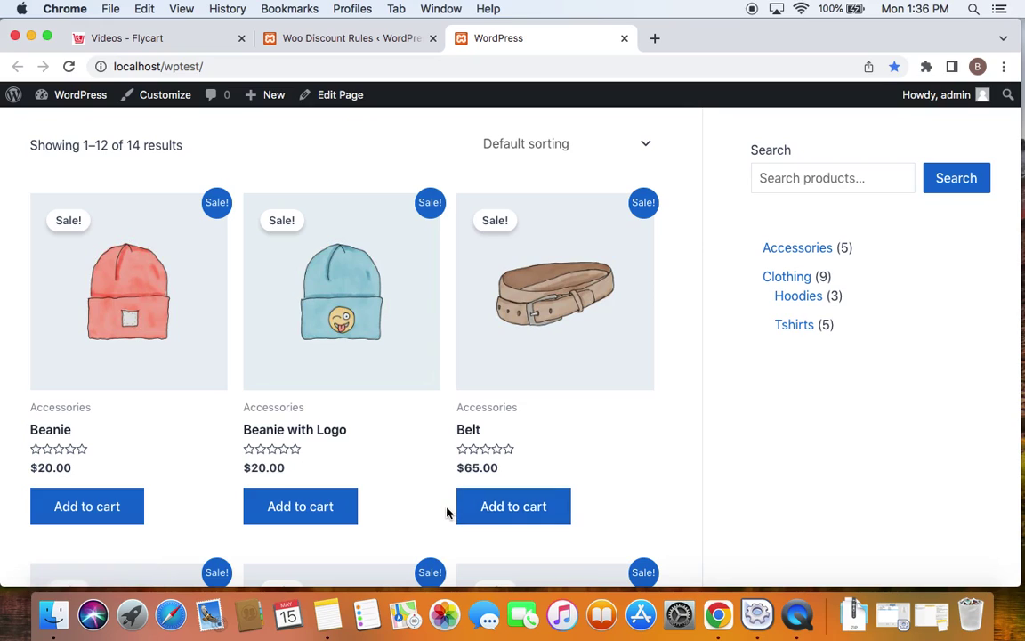
{"action": "left_click", "coordinate": [514, 514]}
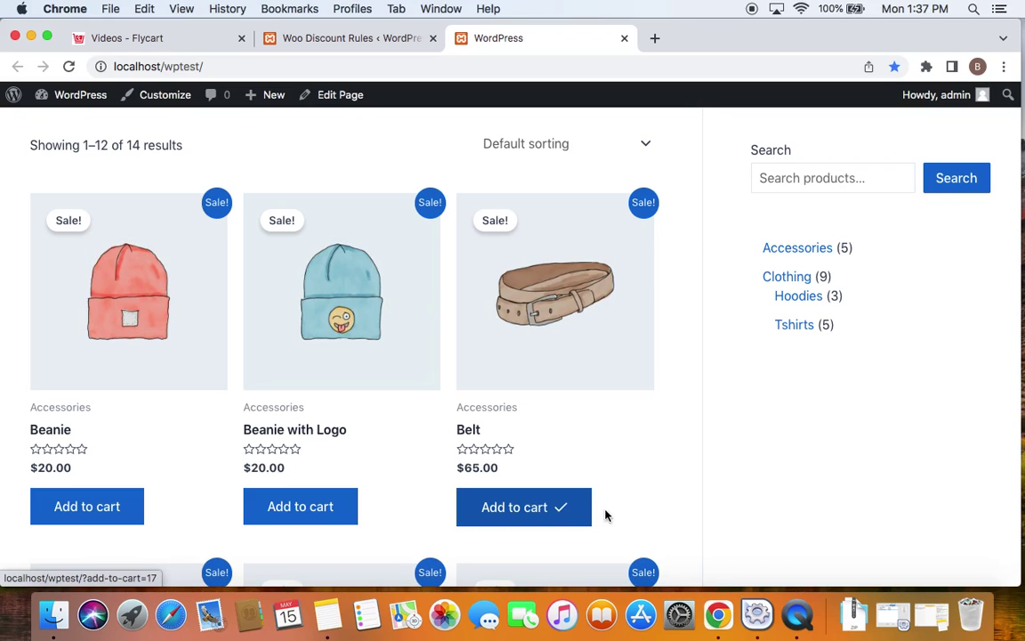
Open the cart summary and go on to the full cart page to view the Belt items.
{"action": "scroll", "coordinate": [814, 320], "scroll_direction": "up", "scroll_amount": 3}
{"action": "left_click", "coordinate": [807, 246]}
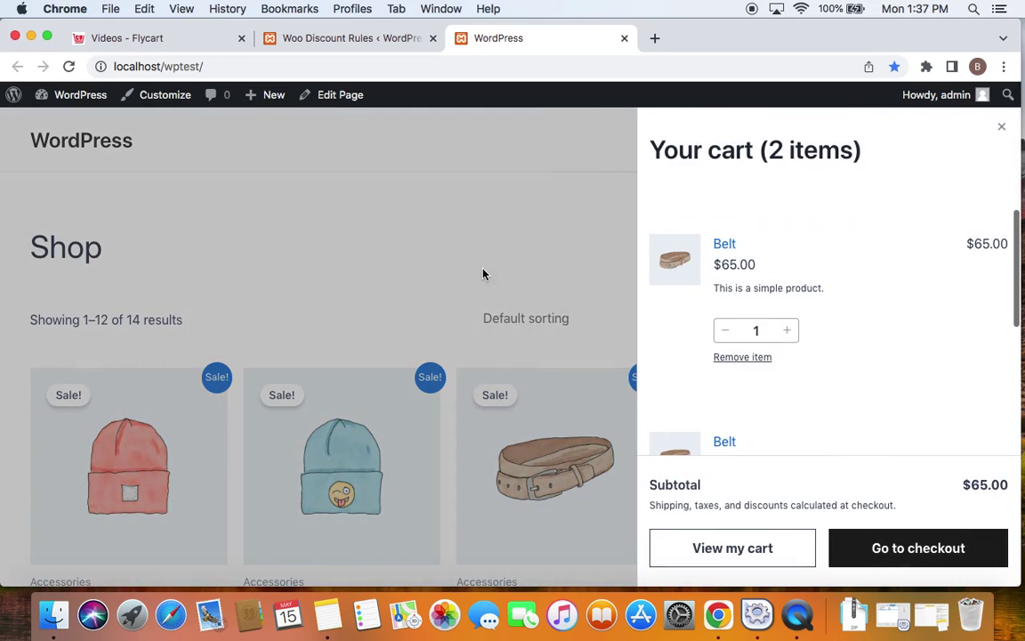
{"action": "left_click", "coordinate": [735, 546]}
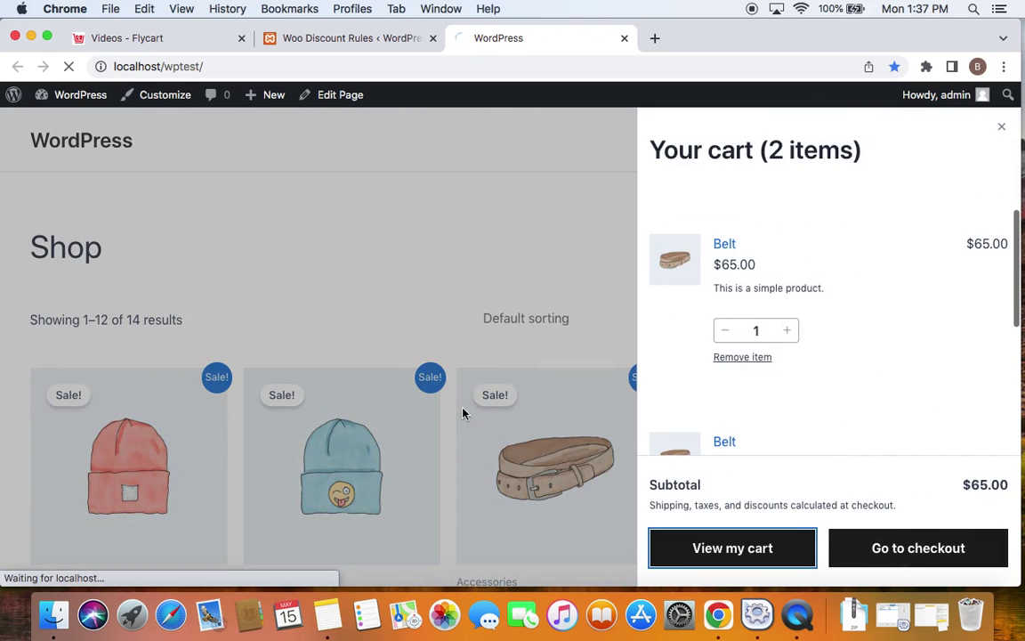
{"action": "scroll", "coordinate": [455, 405], "scroll_direction": "down", "scroll_amount": 1}
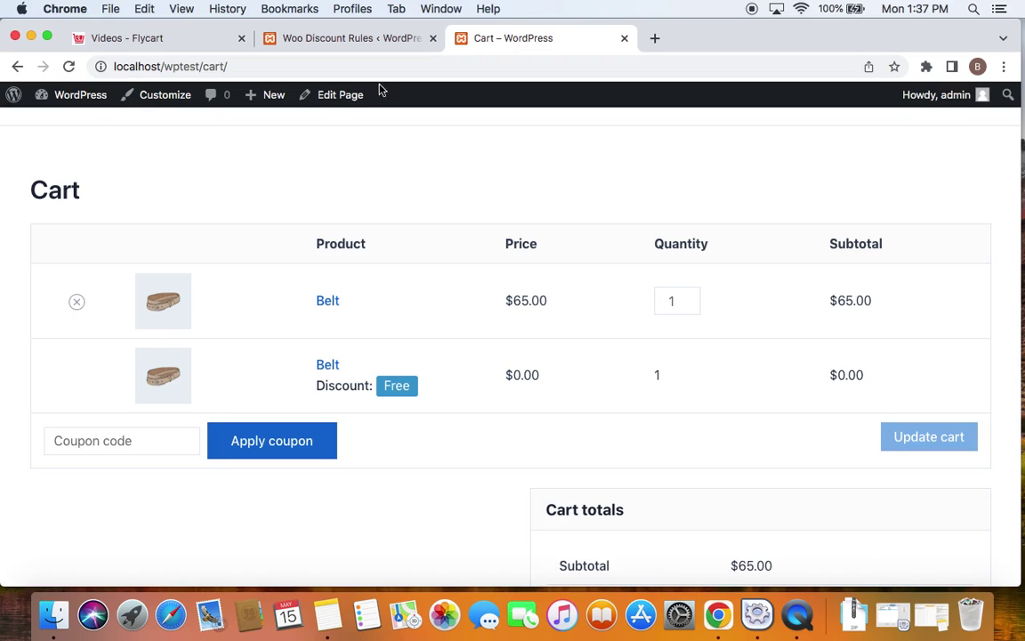
Return to the discount rules admin and open the BOGO rule to review its quantity, free quantity and recursive settings.
{"action": "left_click", "coordinate": [356, 37]}
{"action": "left_click", "coordinate": [894, 398]}
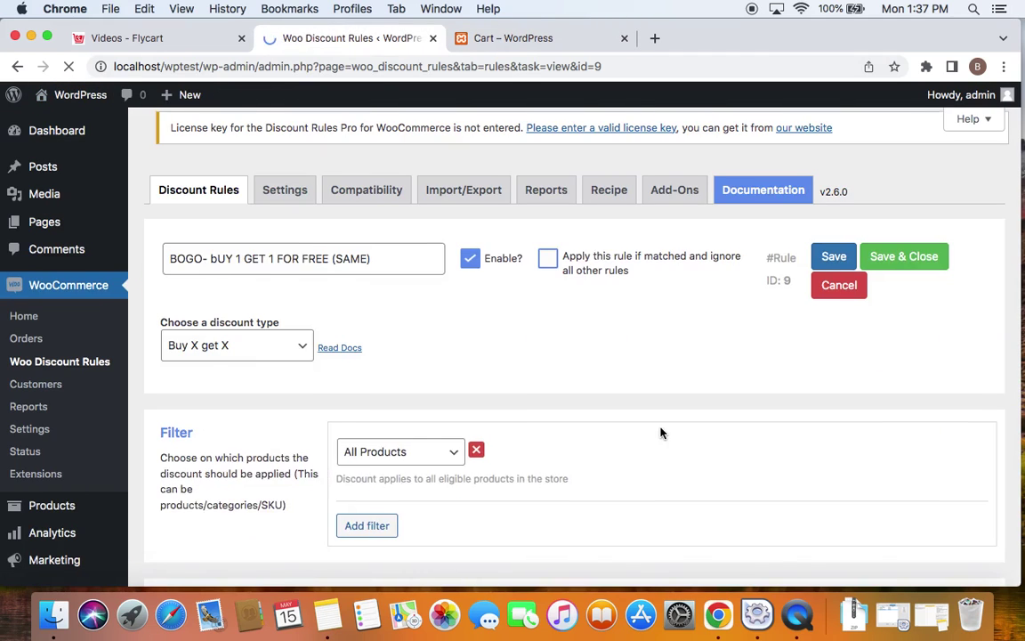
{"action": "scroll", "coordinate": [660, 433], "scroll_direction": "down", "scroll_amount": 5}
{"action": "scroll", "coordinate": [660, 433], "scroll_direction": "down", "scroll_amount": 1}
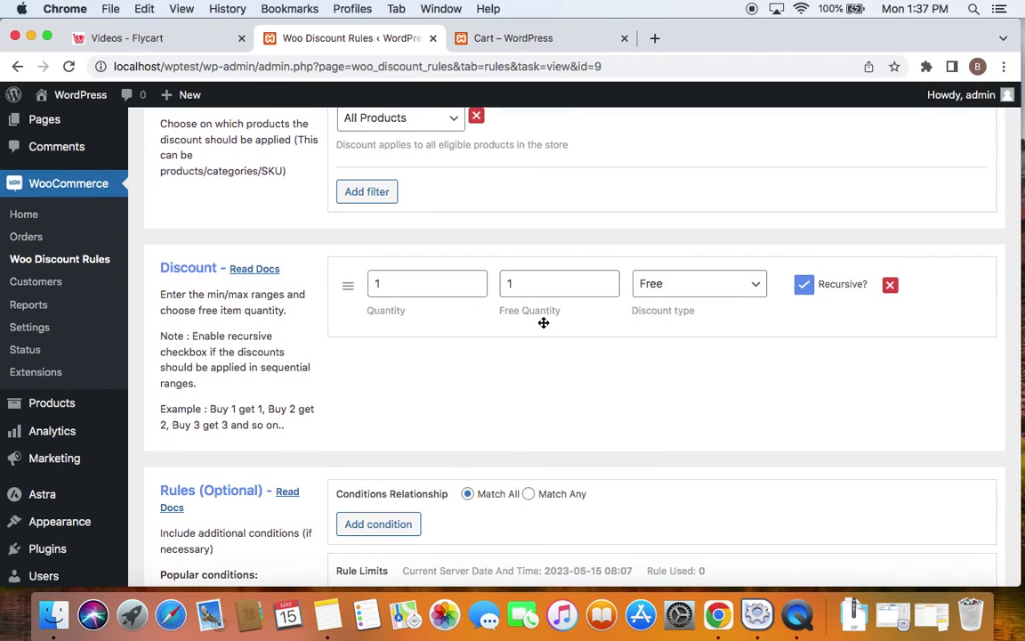
Return to the storefront cart, set the paid Belt's quantity to 3 and update the cart.
{"action": "left_click", "coordinate": [463, 37]}
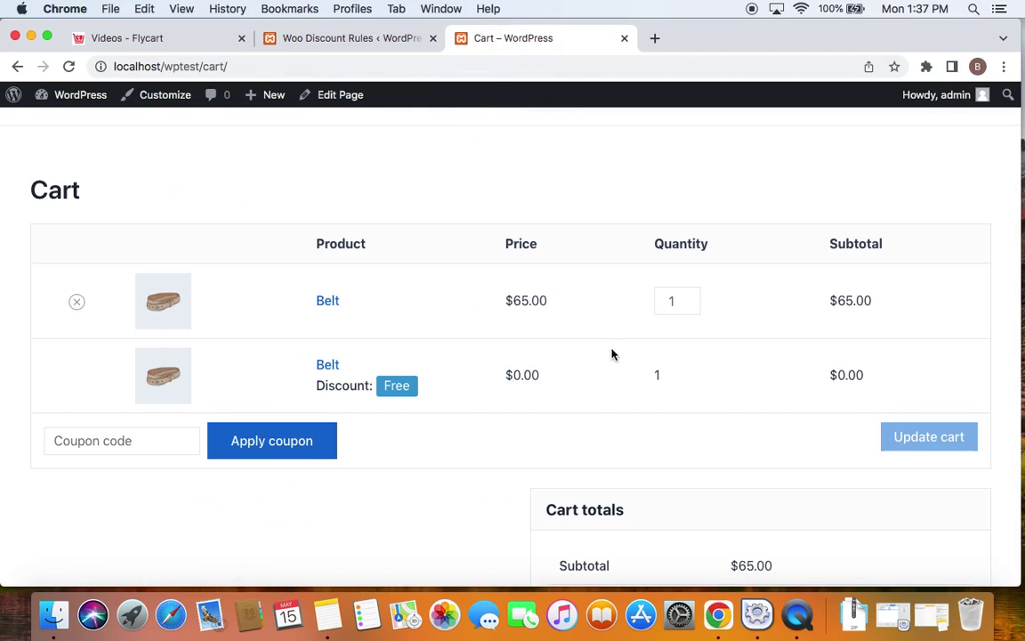
{"action": "left_click", "coordinate": [690, 297]}
{"action": "left_click", "coordinate": [689, 298]}
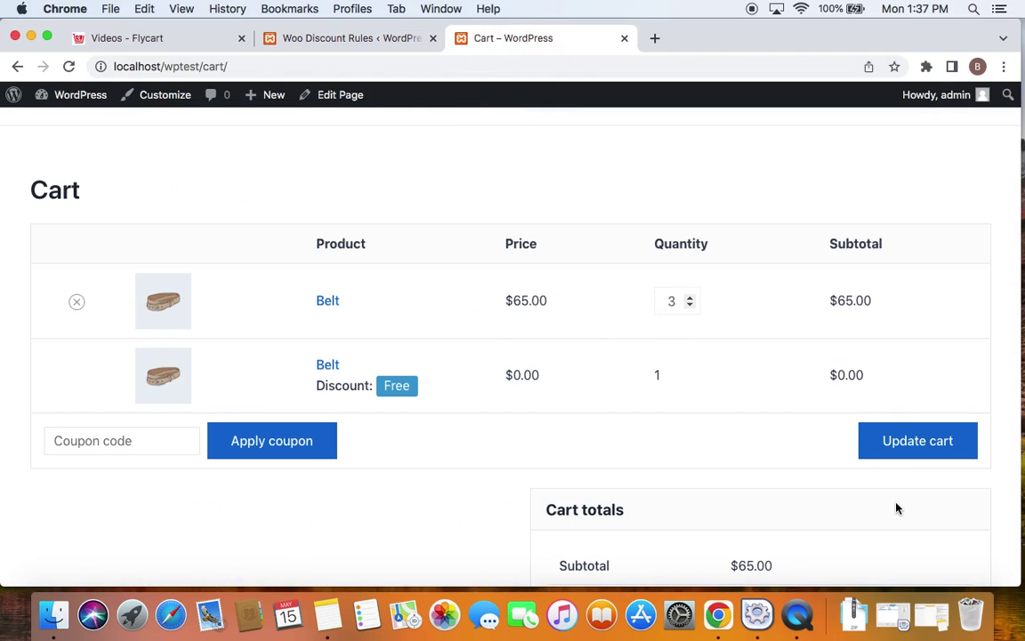
{"action": "left_click", "coordinate": [905, 444]}
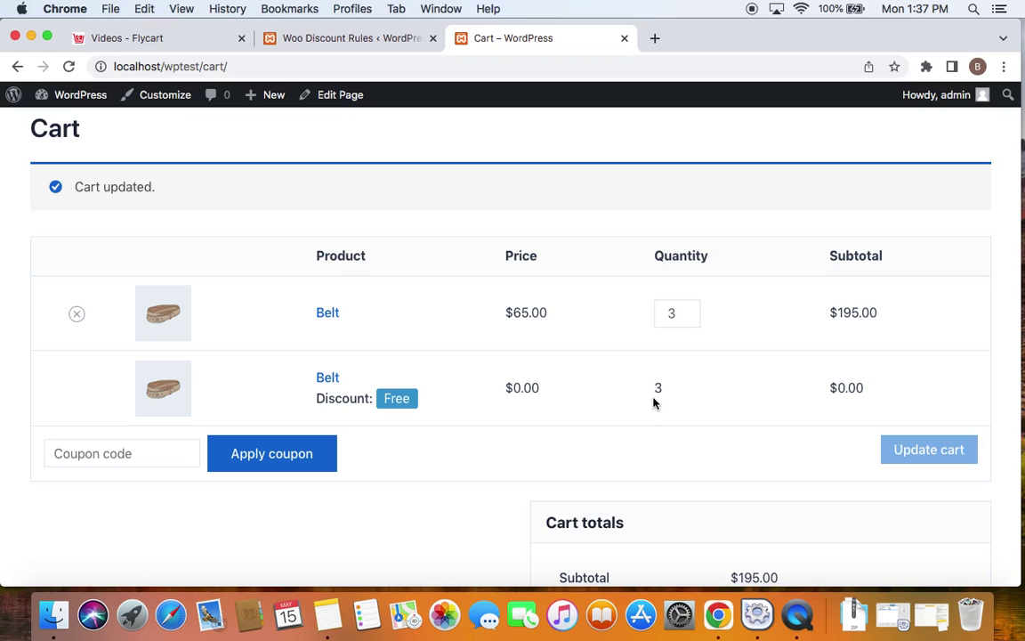
Go back to the BOGO rule in the discount rules admin, turn off its recursive option, and save and close the rule.
{"action": "left_click", "coordinate": [322, 42]}
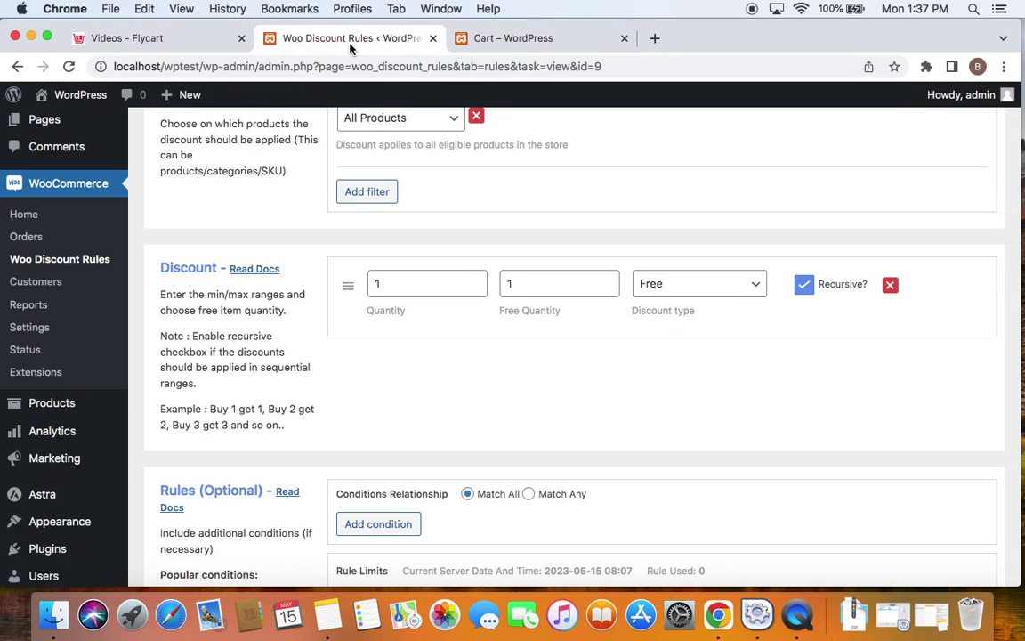
{"action": "left_click", "coordinate": [803, 285]}
{"action": "scroll", "coordinate": [803, 297], "scroll_direction": "up", "scroll_amount": 5}
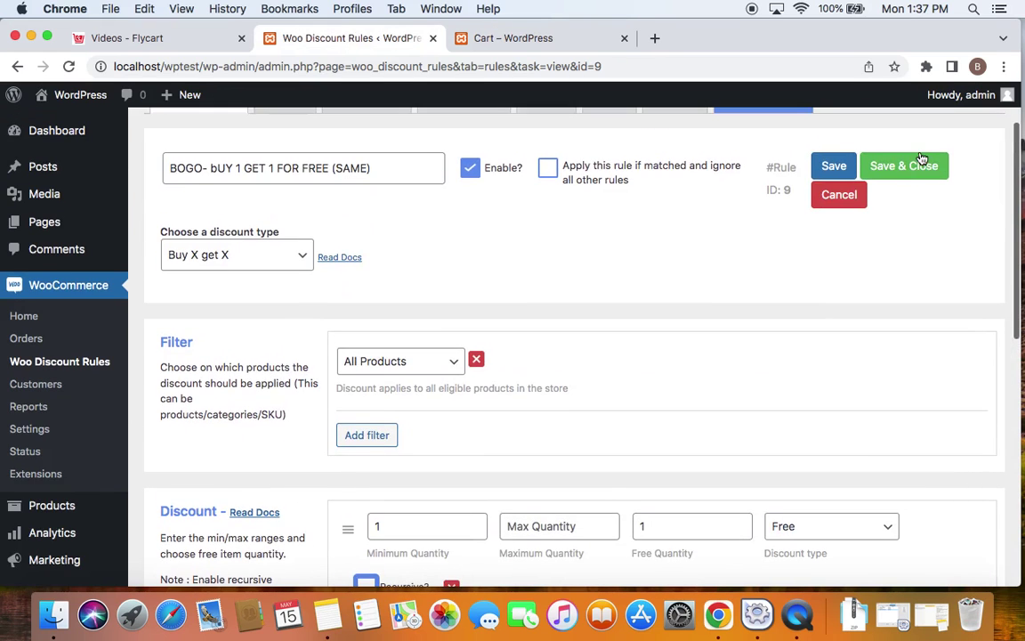
{"action": "left_click", "coordinate": [922, 162]}
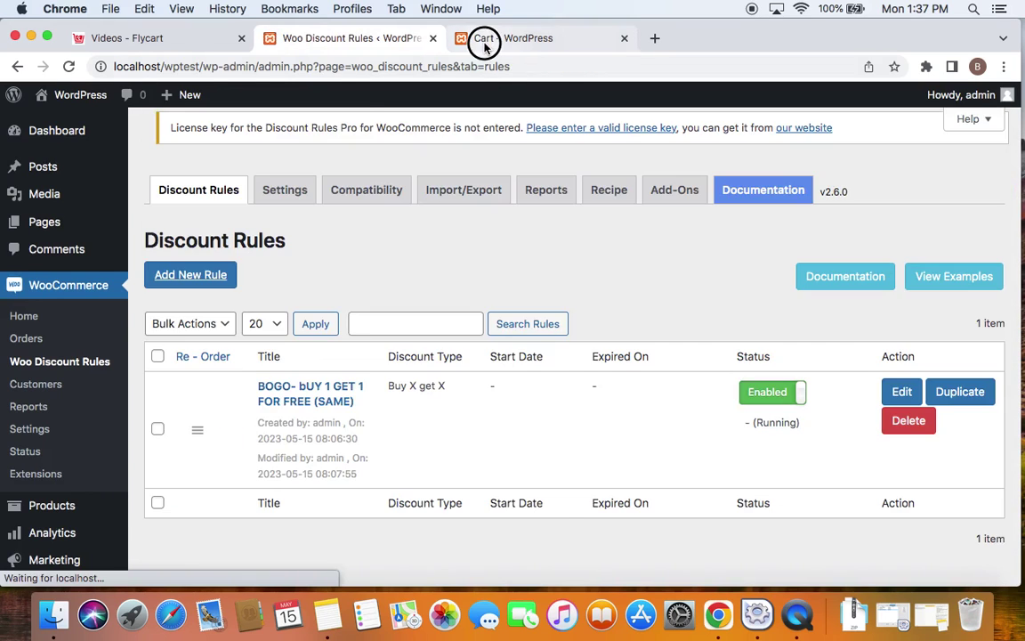
Switch to the storefront cart and reload it to check the free Belt quantity under the non-recursive rule.
{"action": "left_click", "coordinate": [484, 42]}
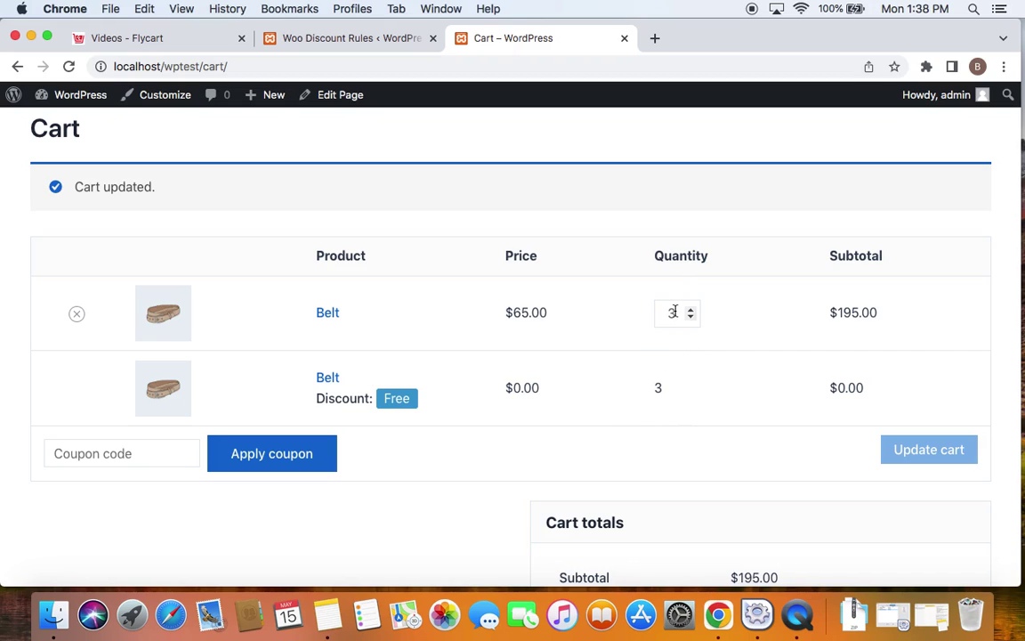
{"action": "left_click", "coordinate": [68, 66]}
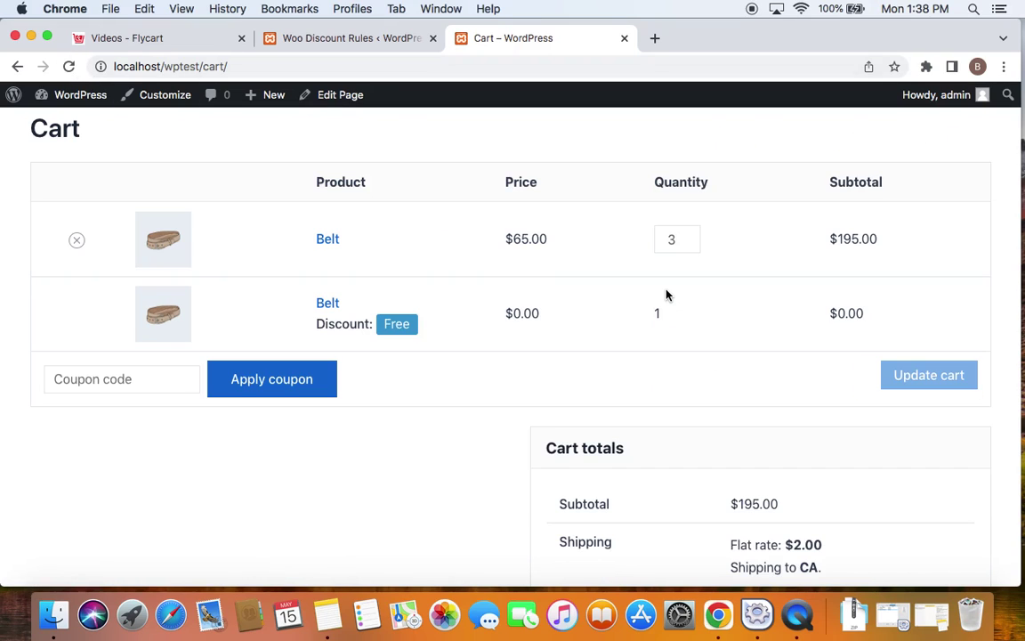